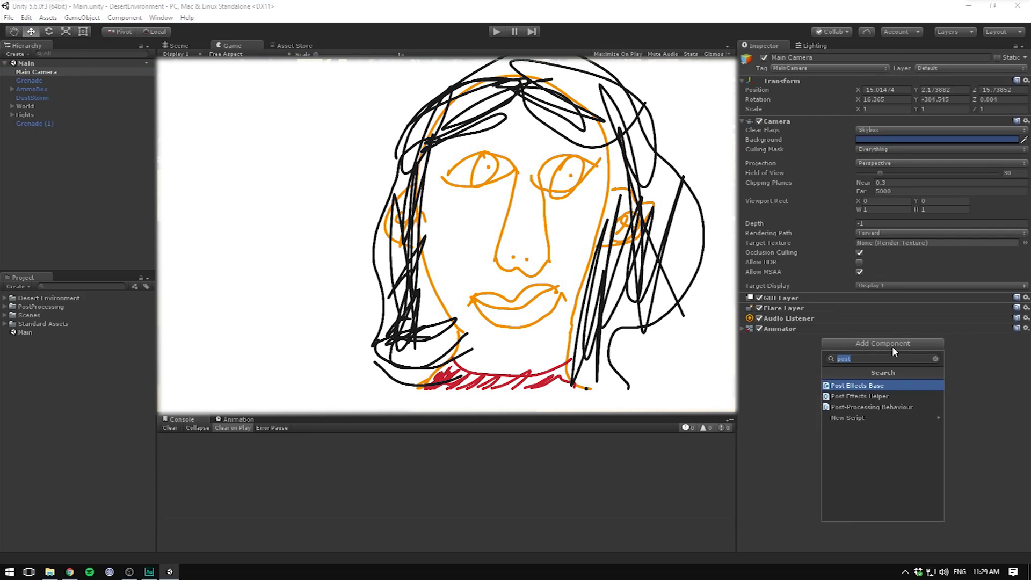
# Step: Add a Post-Processing Behaviour to the Main Camera; give the CC profile Temporal anti-aliasing and High ambient occlusion samples
pyautogui.click(892, 407)
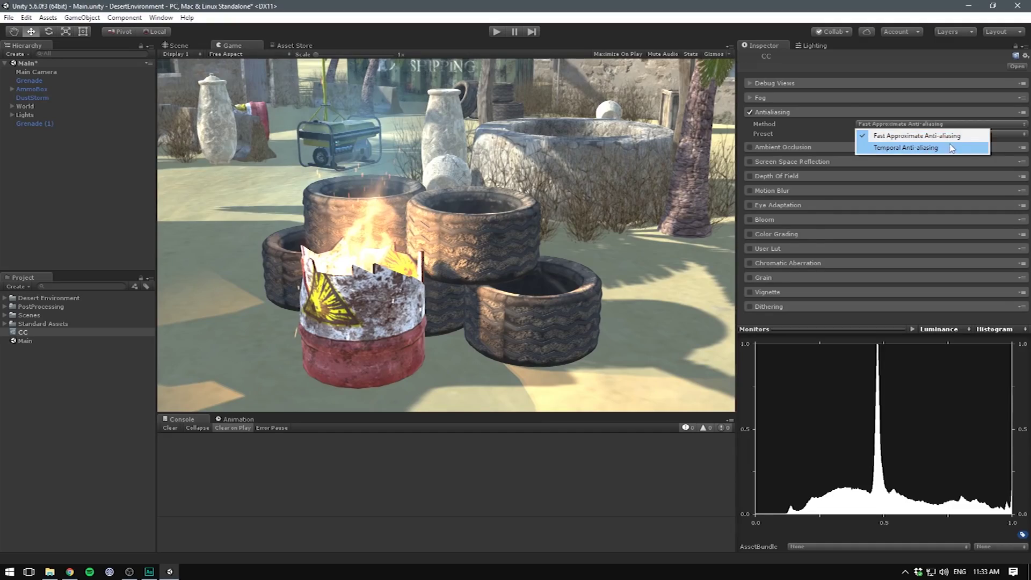
pyautogui.click(951, 147)
pyautogui.click(945, 134)
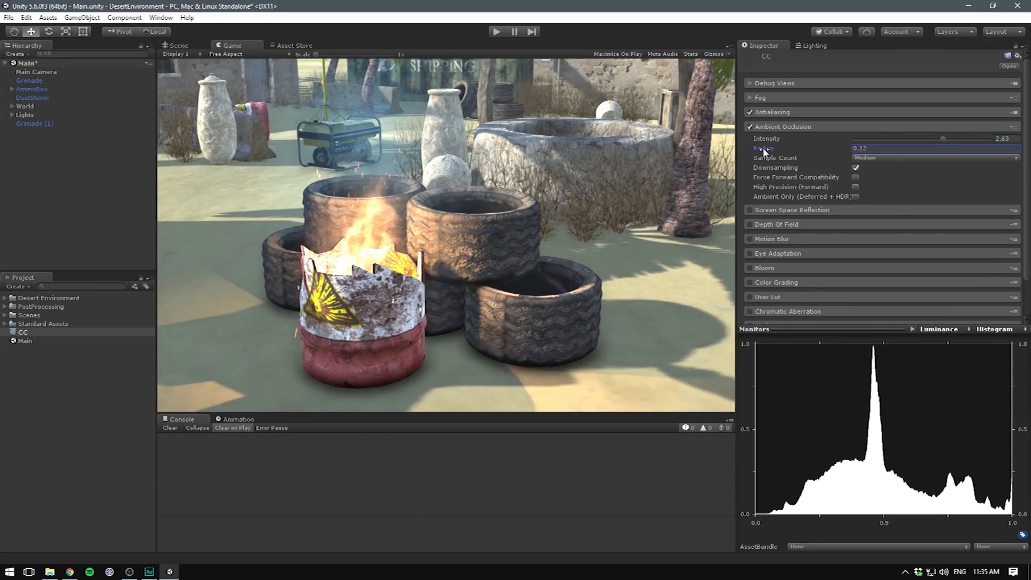
pyautogui.click(881, 158)
pyautogui.click(880, 208)
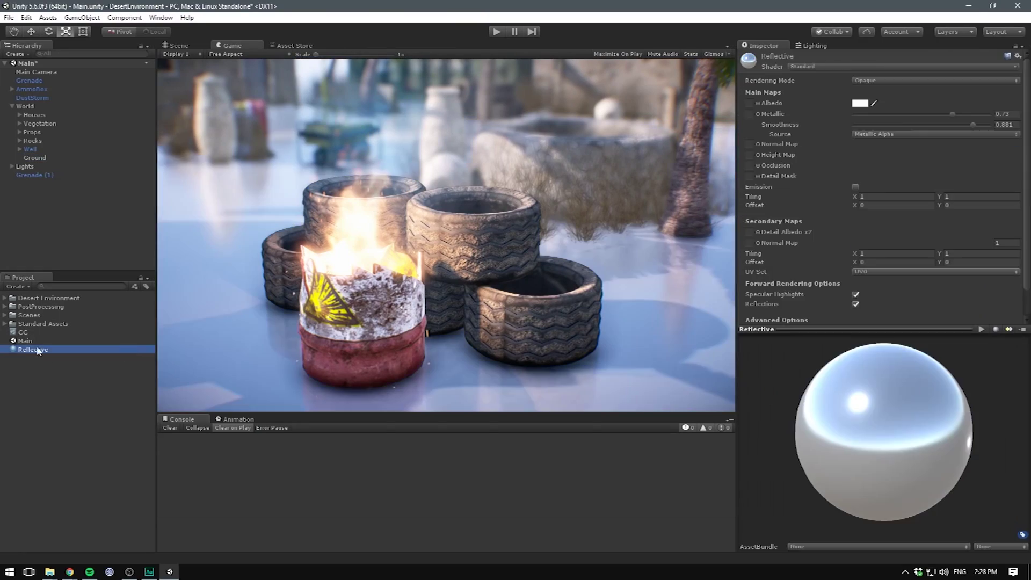
pyautogui.click(23, 332)
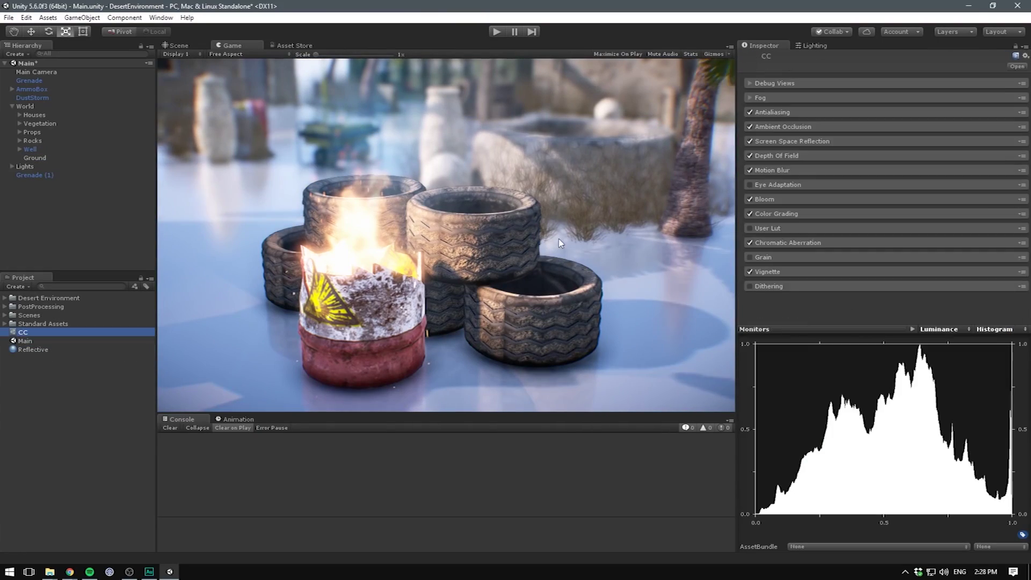
pyautogui.click(792, 109)
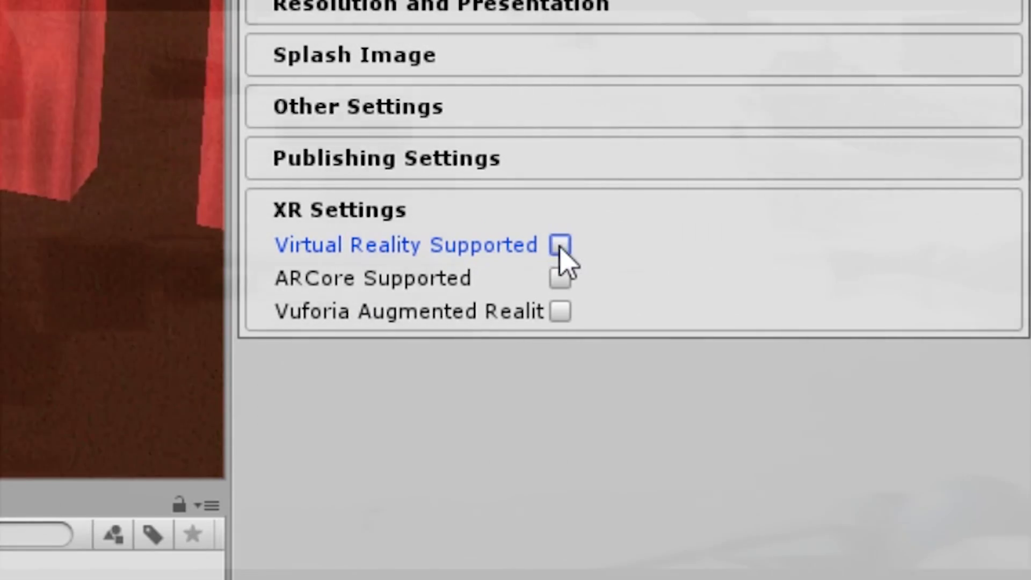
# Step: Enable Virtual Reality Supported with Single Pass stereo rendering
pyautogui.click(559, 245)
pyautogui.click(642, 432)
pyautogui.click(645, 456)
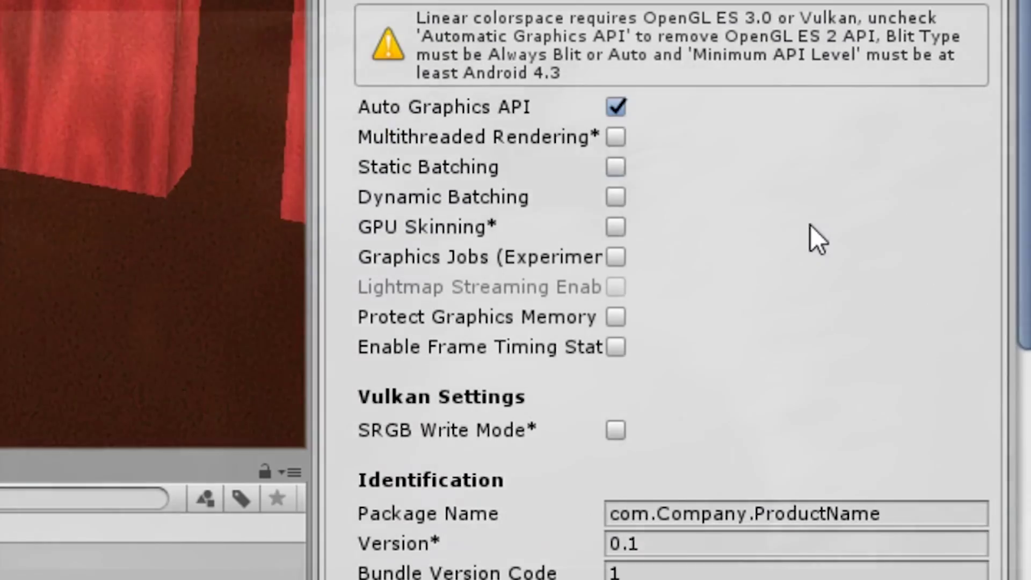
# Step: Turn off Auto Graphics API; enable multithreaded rendering, static and dynamic batching, GPU skinning, graphics jobs and lightmap streaming
pyautogui.click(639, 110)
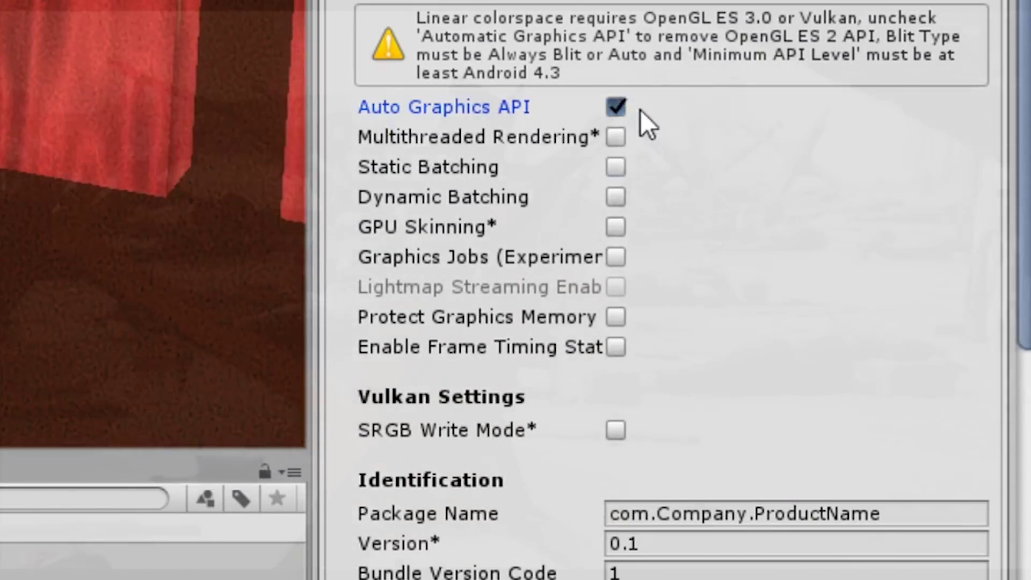
pyautogui.click(638, 535)
pyautogui.click(637, 186)
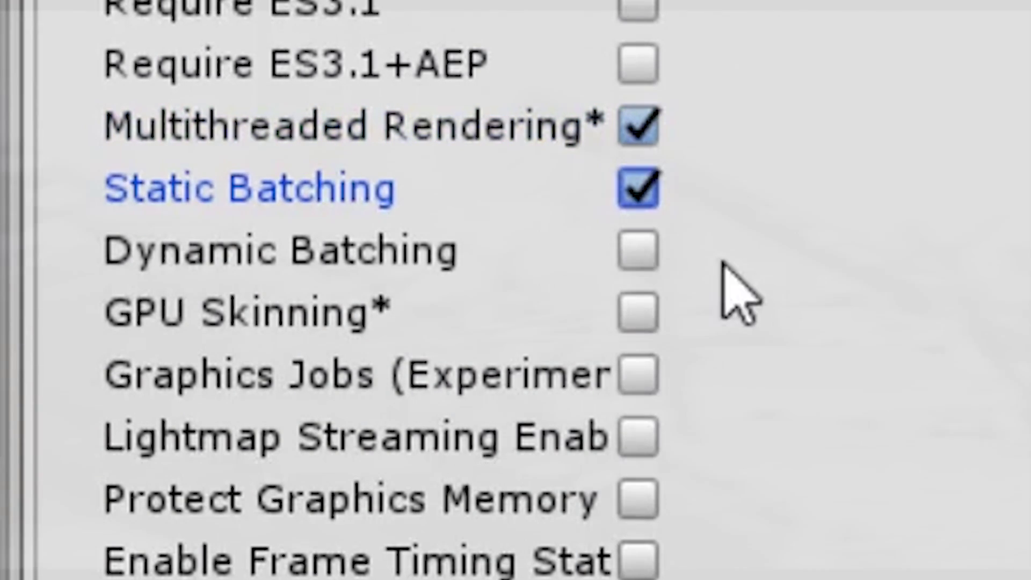
pyautogui.click(638, 250)
pyautogui.click(638, 313)
pyautogui.click(638, 374)
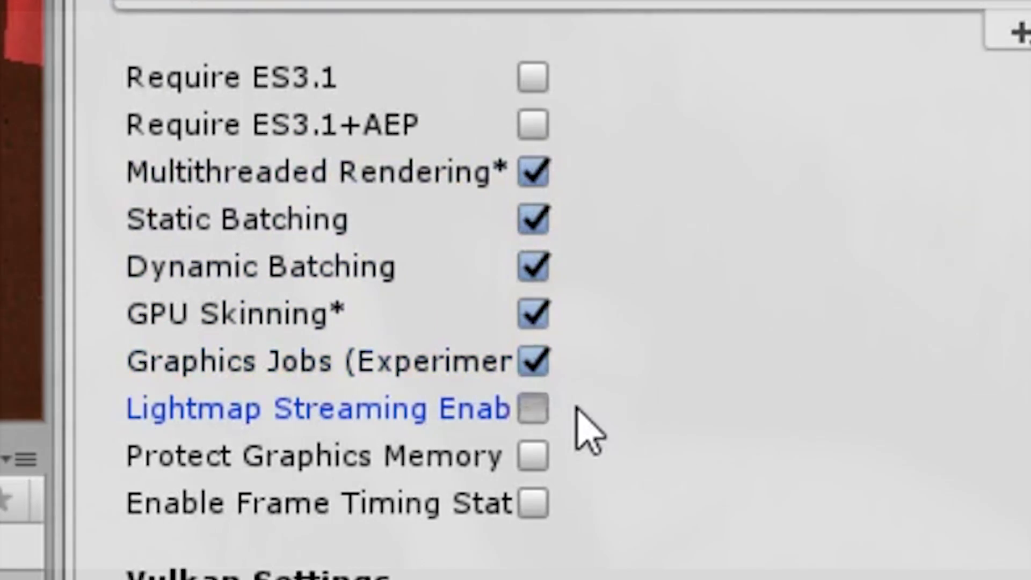
pyautogui.click(534, 408)
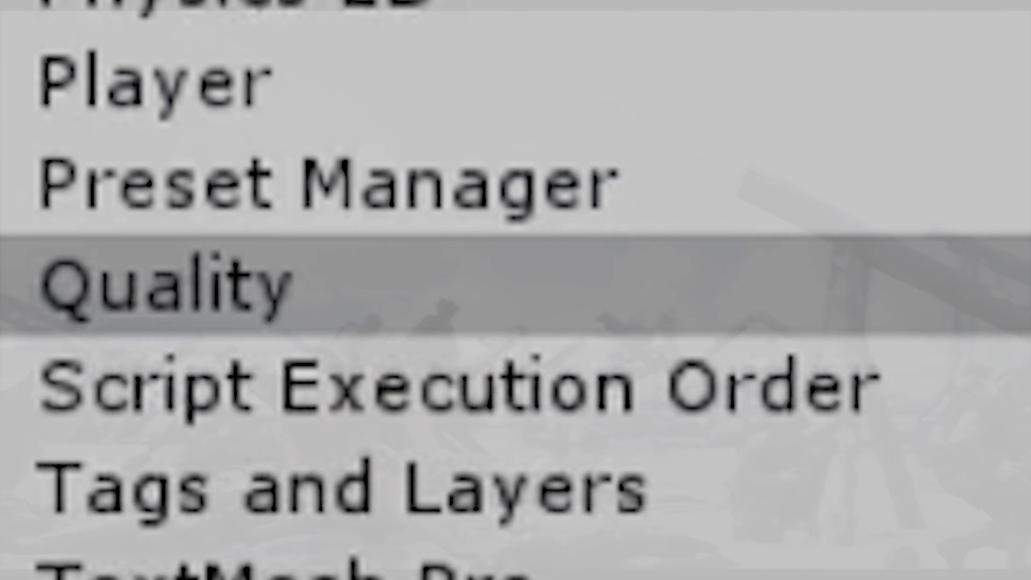
# Step: Delete the Medium, High and Very High quality levels and rename the remaining one 'SHITTY VR HARDWARE'
pyautogui.click(161, 288)
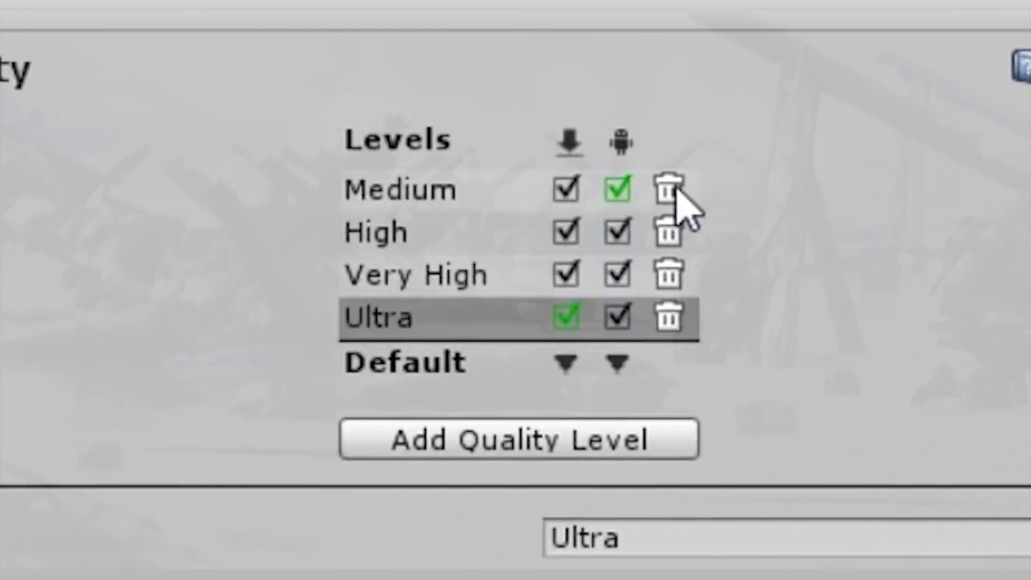
pyautogui.click(668, 189)
pyautogui.click(669, 189)
pyautogui.click(668, 189)
pyautogui.click(656, 418)
pyautogui.write('SHITTY VR HARDWARE')
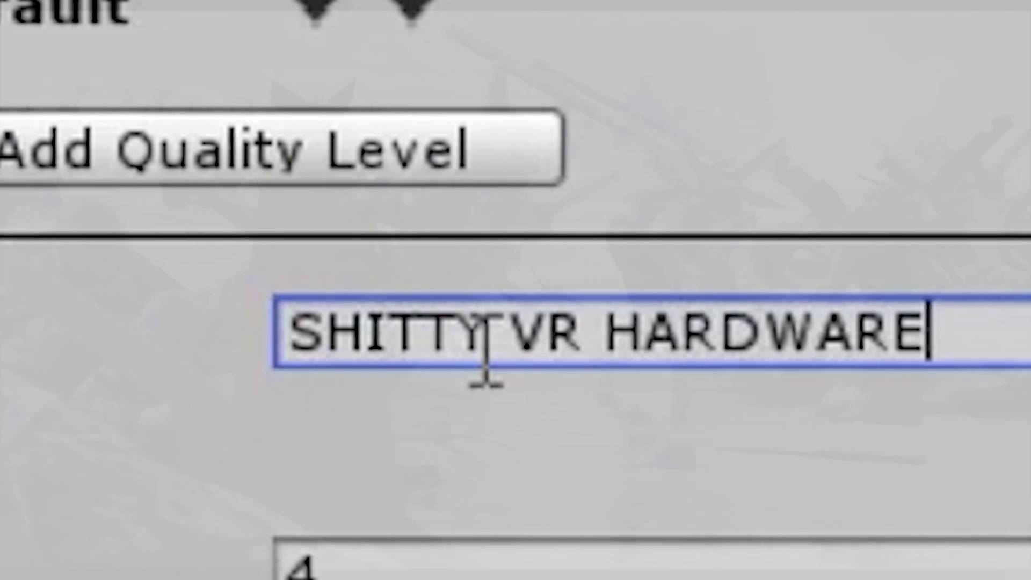
# Step: Set Pixel Light Count 1, Half Res textures, Per Texture anisotropic, 4x MSAA; disable soft particles, reflection probes and camera-facing billboards
pyautogui.click(772, 556)
pyautogui.write('1')
pyautogui.click(647, 225)
pyautogui.click(676, 265)
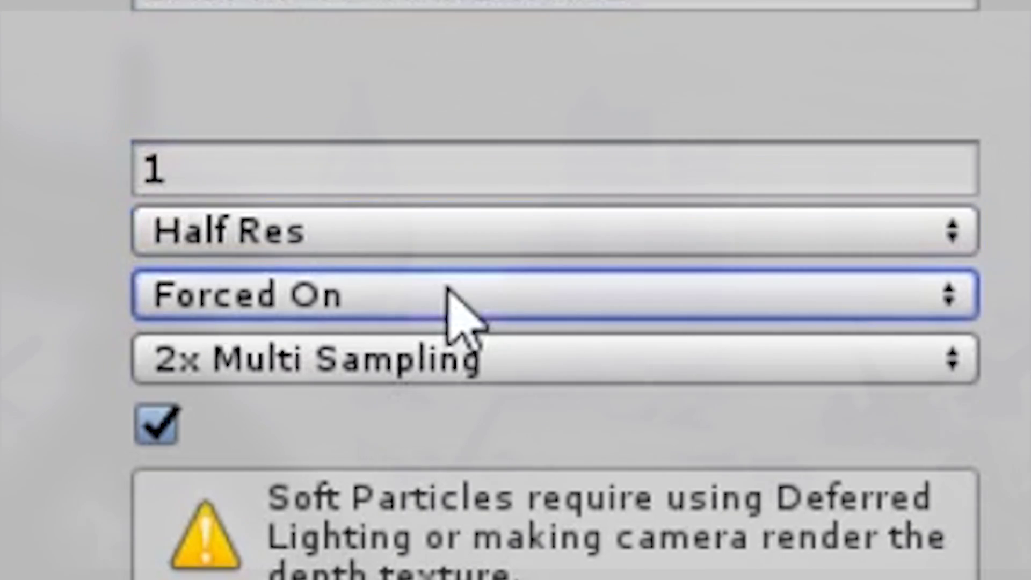
pyautogui.click(449, 292)
pyautogui.click(472, 357)
pyautogui.click(472, 356)
pyautogui.click(472, 409)
pyautogui.press('Tab')
pyautogui.press('space')
pyautogui.press('Tab')
pyautogui.press('space')
# Step: Disable shadows with low resolution, shadow distance 15, near plane offset 2, and V Sync Count Don't Sync
pyautogui.press('Tab')
pyautogui.press('space')
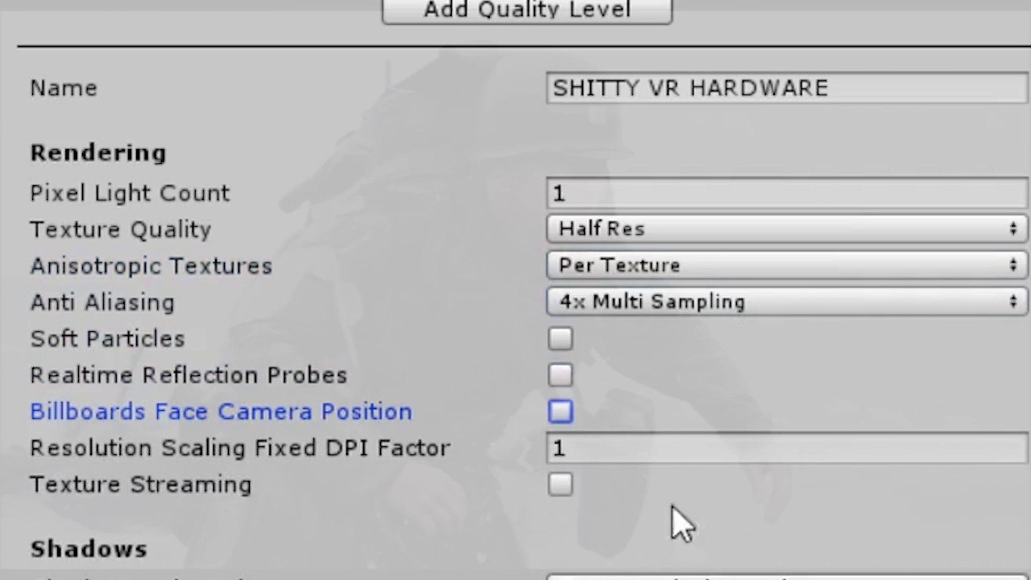
pyautogui.click(663, 380)
pyautogui.click(662, 314)
pyautogui.click(662, 408)
pyautogui.click(663, 342)
pyautogui.click(691, 481)
pyautogui.write('15')
pyautogui.press('Tab')
pyautogui.write('2')
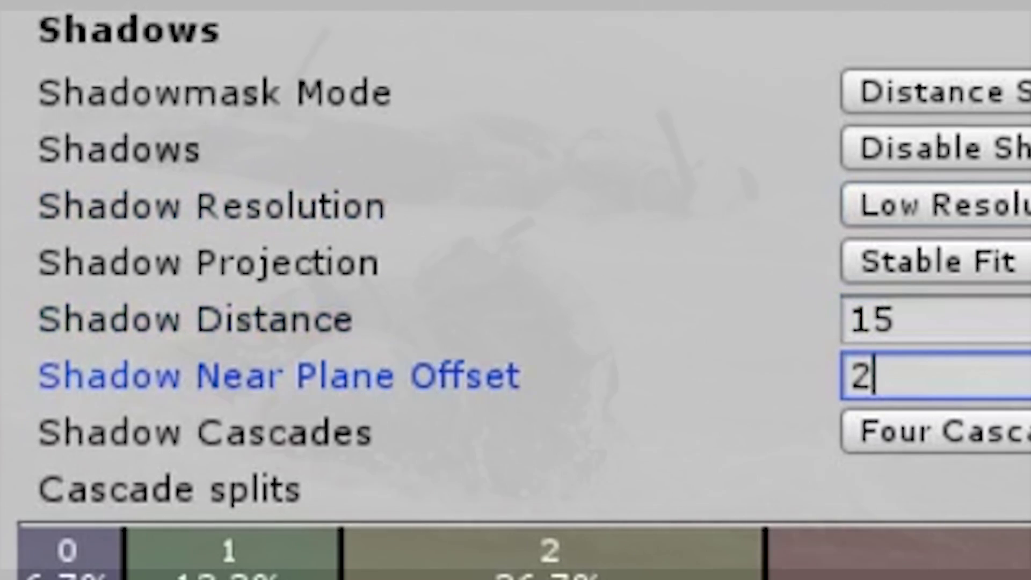
pyautogui.click(598, 318)
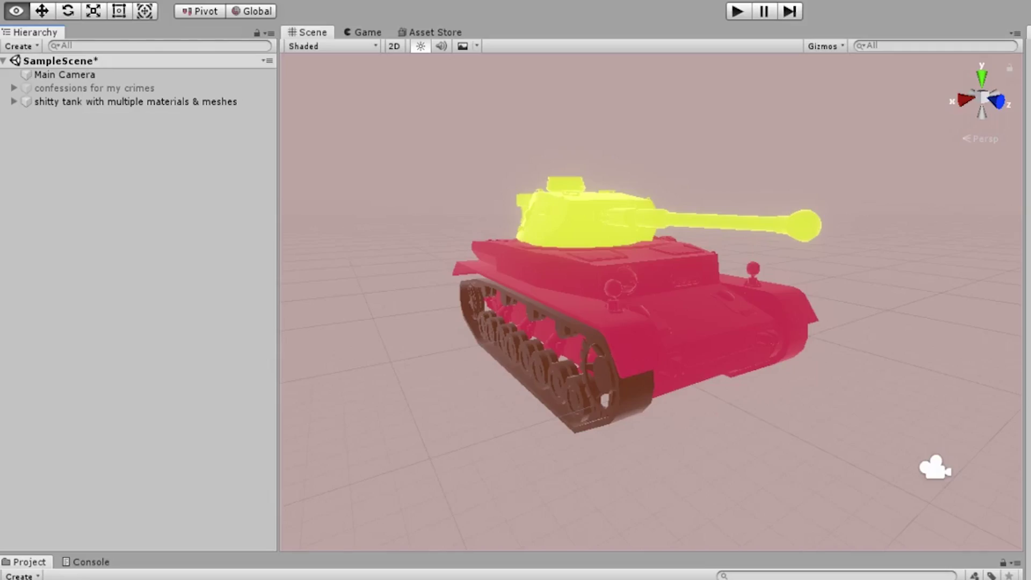
# Step: Select the multi-material tank and inspect its parts and the BrownMaterials [Combined] group in the Hierarchy
pyautogui.click(141, 103)
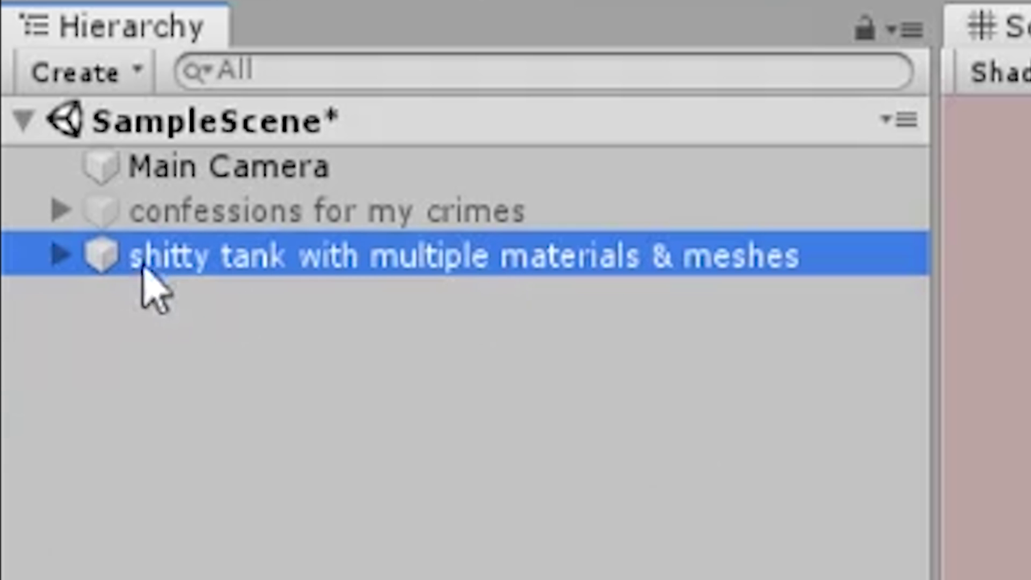
pyautogui.click(59, 253)
pyautogui.click(240, 298)
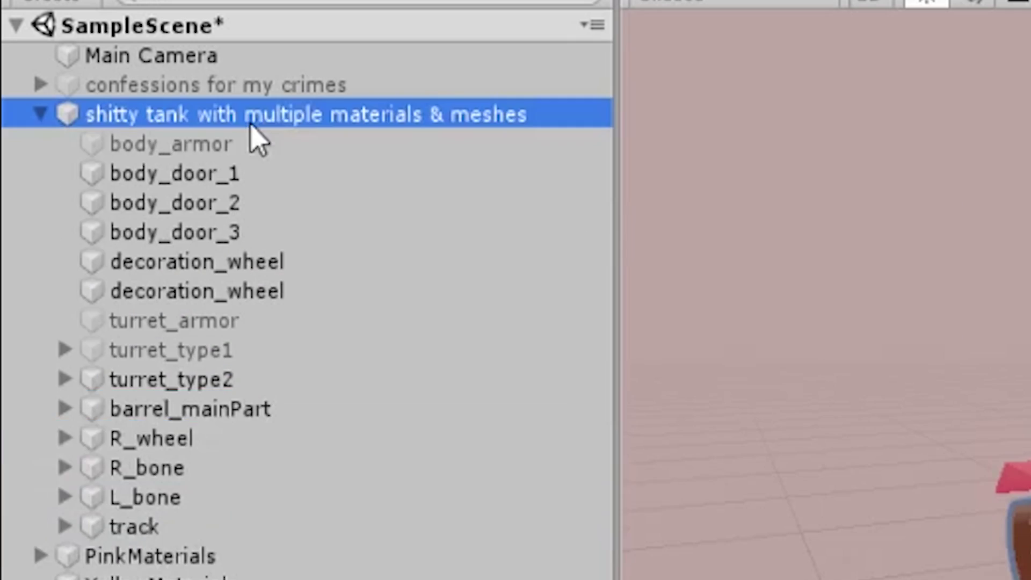
pyautogui.click(280, 145)
pyautogui.hotkey('shift', 'Down')
pyautogui.hotkey('shift', 'Down')
pyautogui.hotkey('shift', 'Down')
pyautogui.hotkey('shift', 'Down')
pyautogui.hotkey('shift', 'Down')
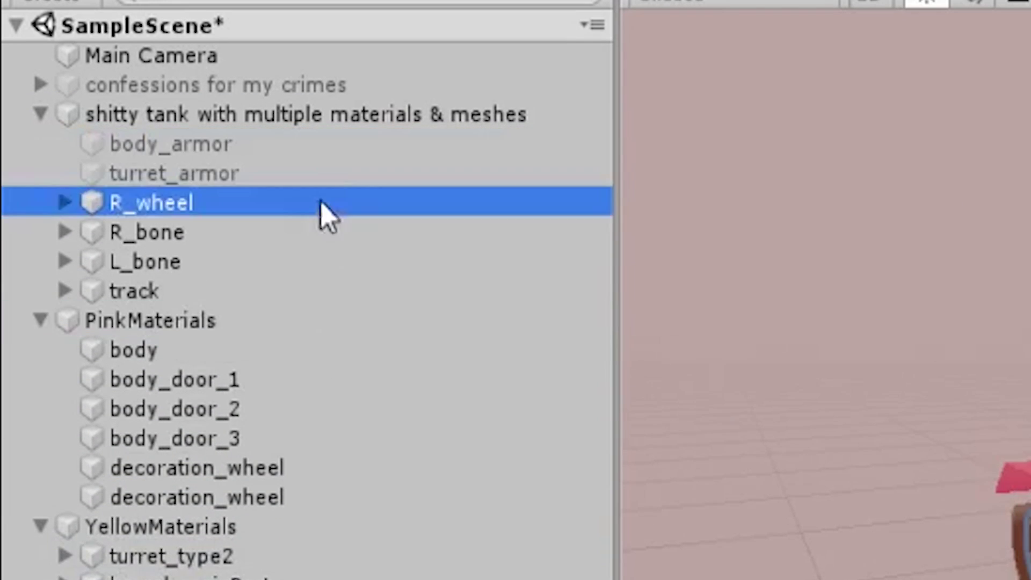
pyautogui.click(235, 348)
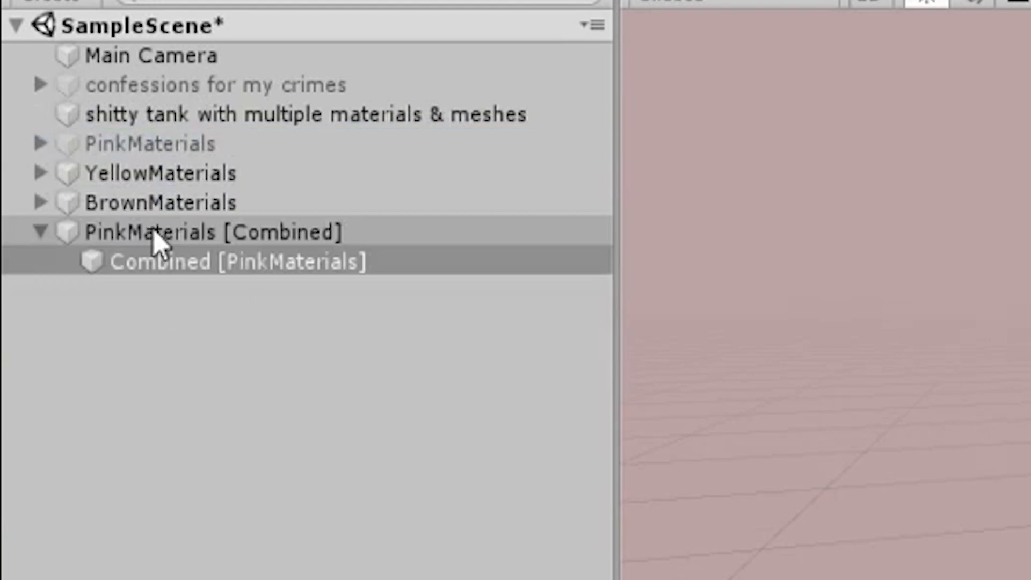
pyautogui.click(247, 292)
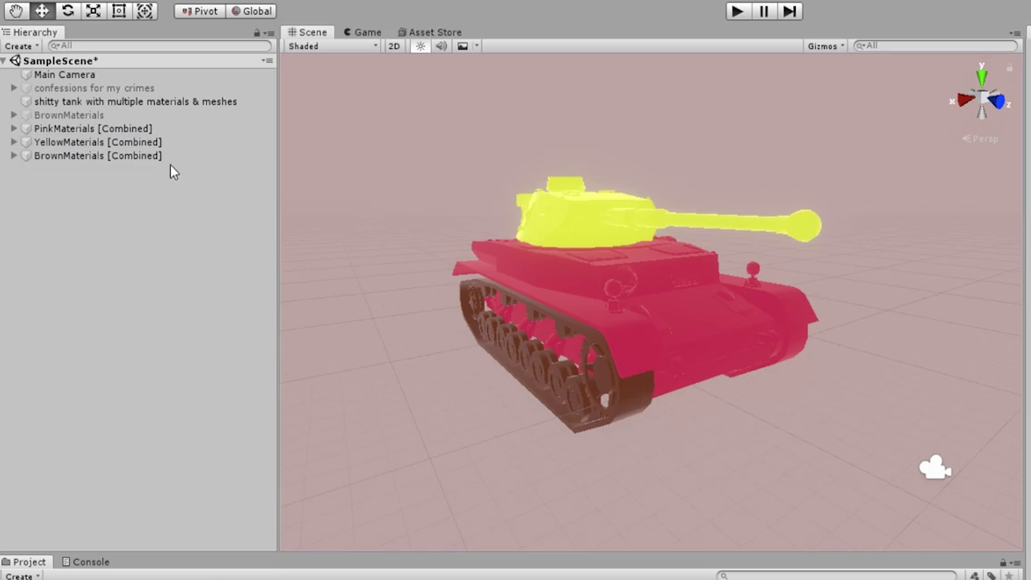
pyautogui.click(153, 101)
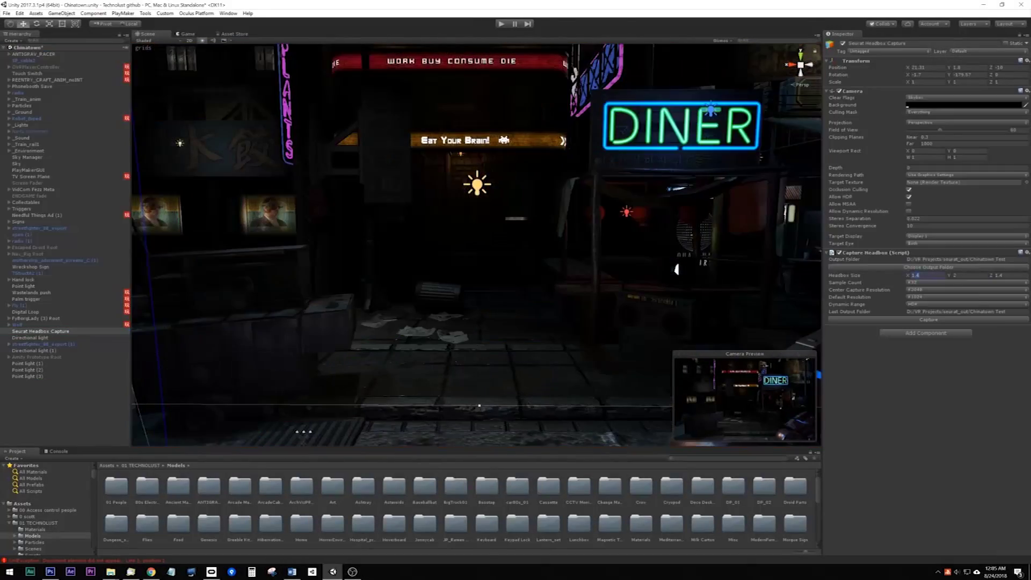
# Step: Capture the headbox images and set the Chinatown mesh material's shader to Google > Seurat
pyautogui.click(916, 320)
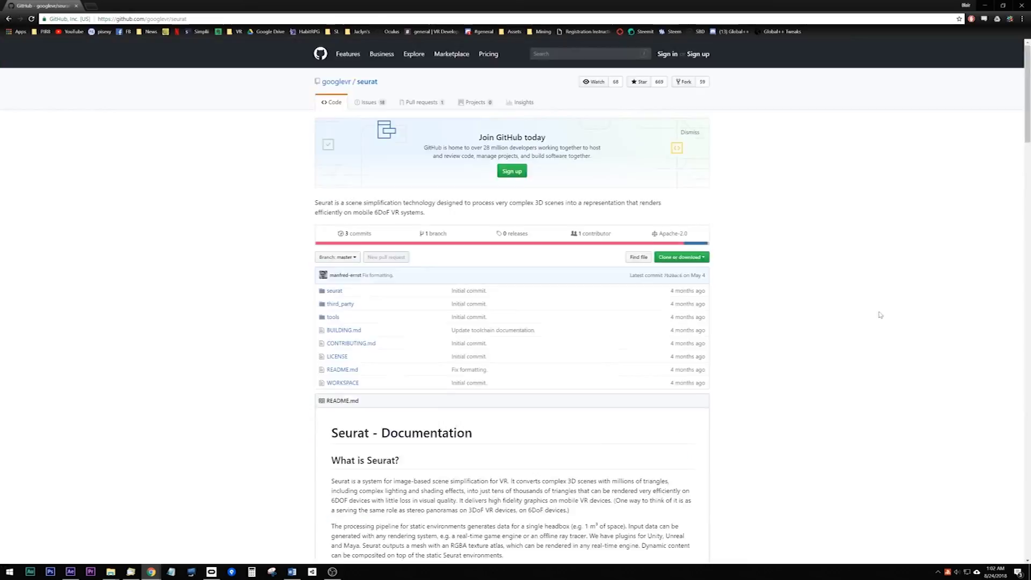
pyautogui.scroll(-20, 851, 315)
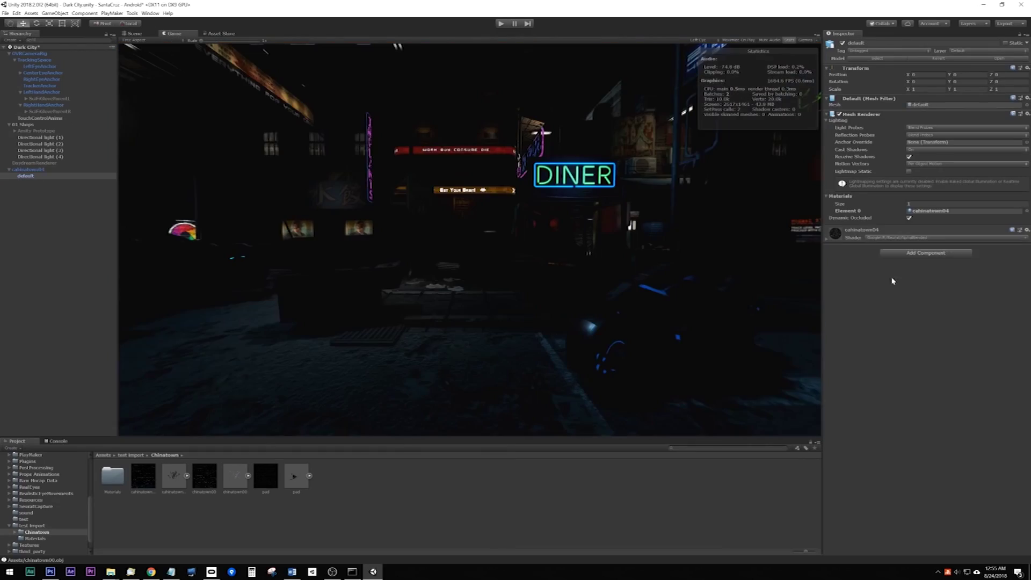
pyautogui.click(945, 237)
pyautogui.click(899, 313)
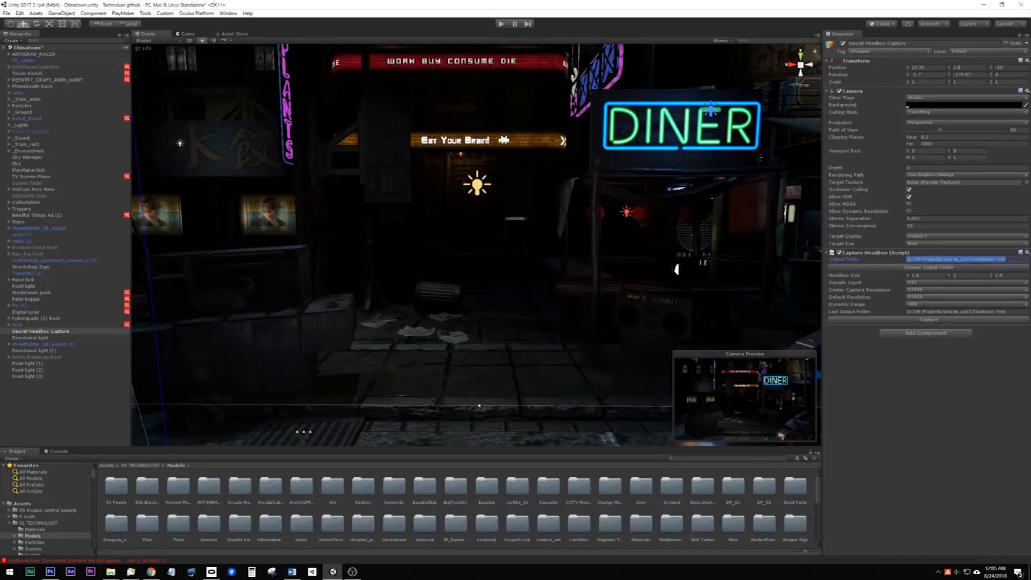
pyautogui.click(914, 321)
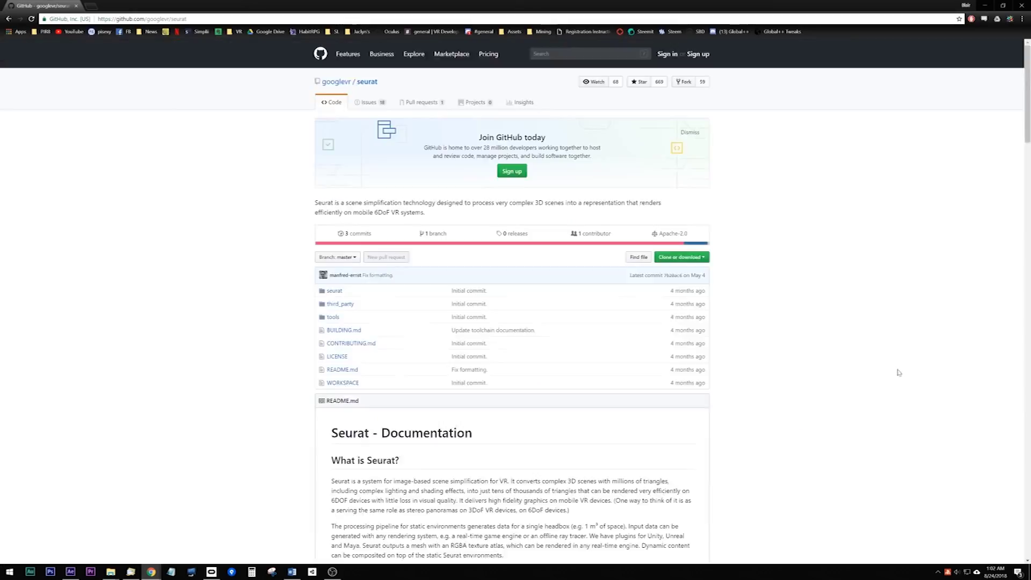
# Step: Scroll to the README's Command line parameters and open a command window in the Chinatown Test folder
pyautogui.scroll(-15, 897, 369)
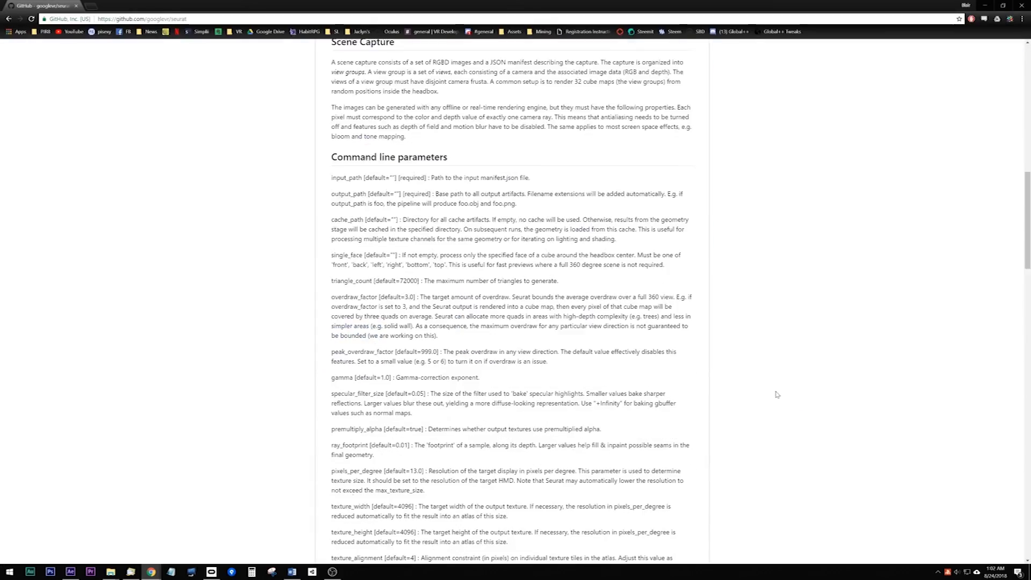
pyautogui.click(397, 291)
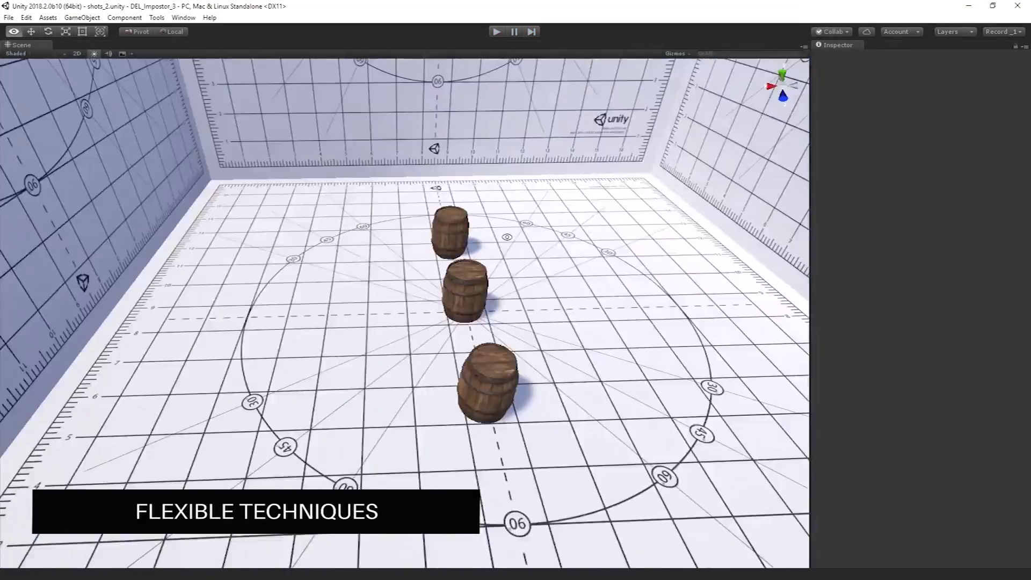
# Step: Orbit the Scene view around the three barrel impostors
pyautogui.keyDown('alt'); pyautogui.moveTo(376, 183); pyautogui.dragTo(250, 185); pyautogui.keyUp('alt')
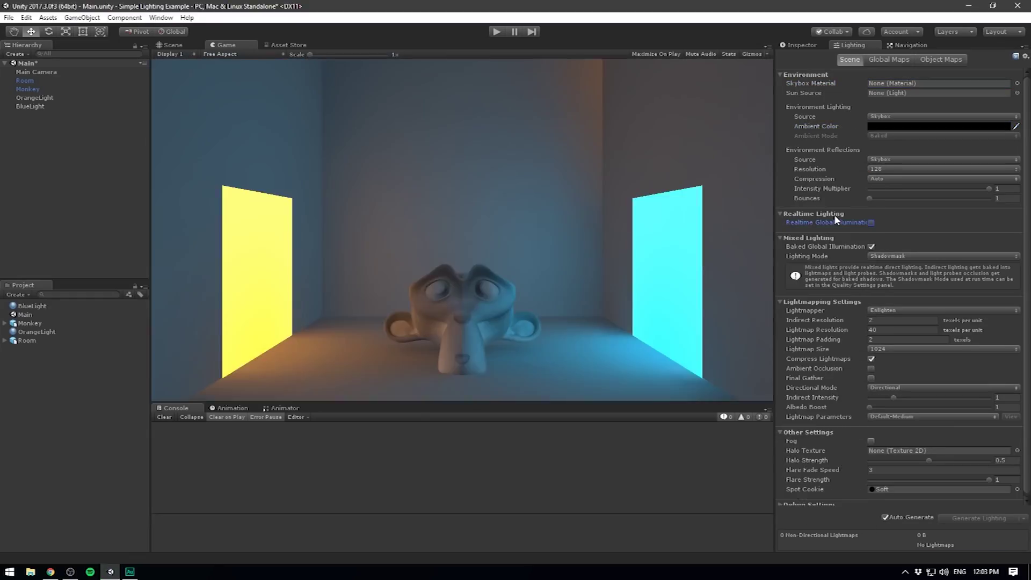
# Step: Set the Lightmapper to Progressive (Preview) in the Lighting settings
pyautogui.click(891, 310)
pyautogui.click(915, 334)
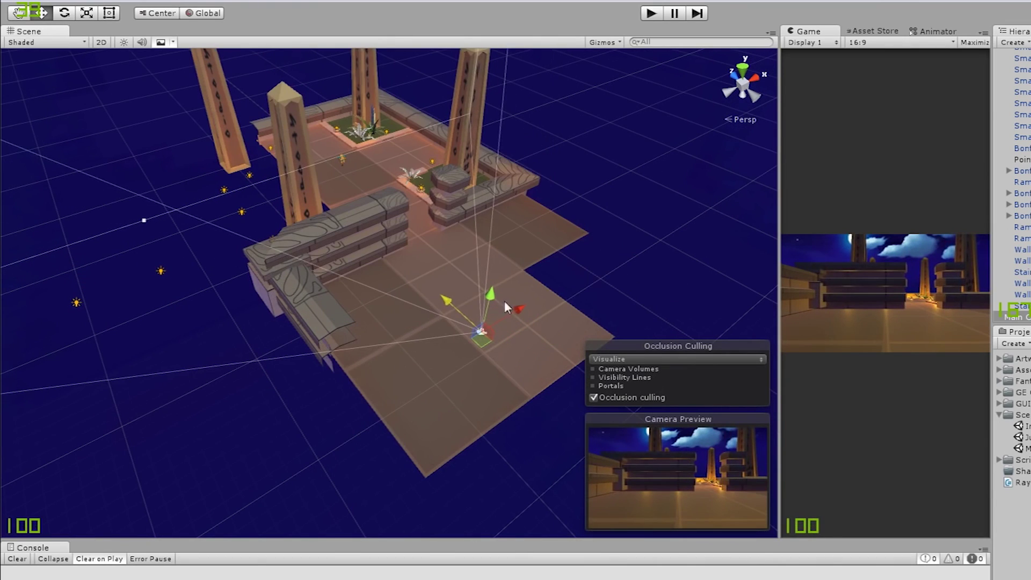
# Step: Slide the camera sideways across the temple and pull the view back to watch geometry get culled
pyautogui.moveTo(504, 301); pyautogui.dragTo(532, 182)
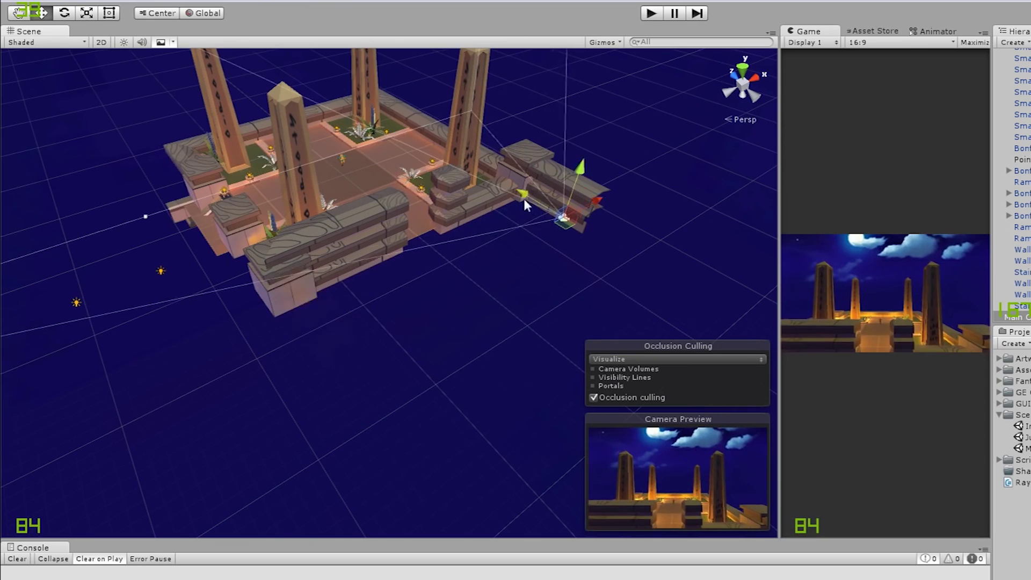
pyautogui.moveTo(524, 199); pyautogui.dragTo(396, 230, button='middle')
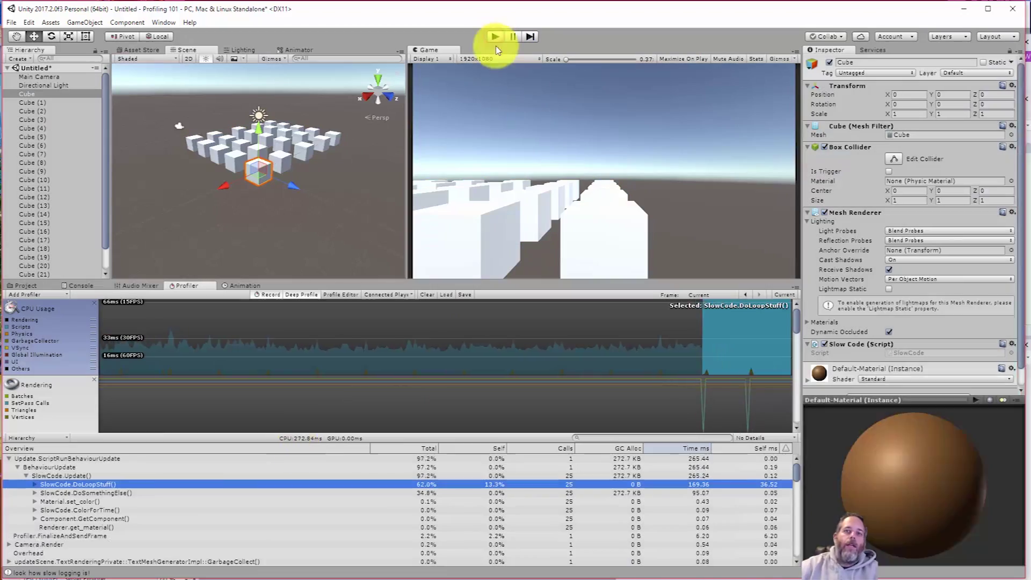
# Step: Expand SlowCode.DoLoopStuff() to inspect Material.set_color(), SlowCode.ColorForTime(), Debug.Log() and Logger.Log() costs
pyautogui.click(594, 485)
pyautogui.press('Right')
pyautogui.click(564, 492)
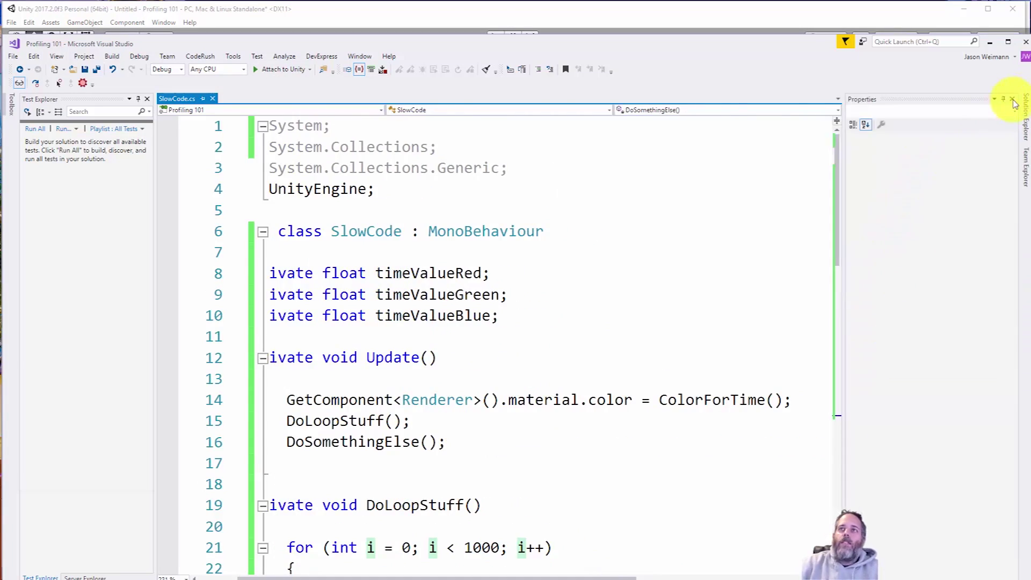
pyautogui.scroll(-8, 502, 248)
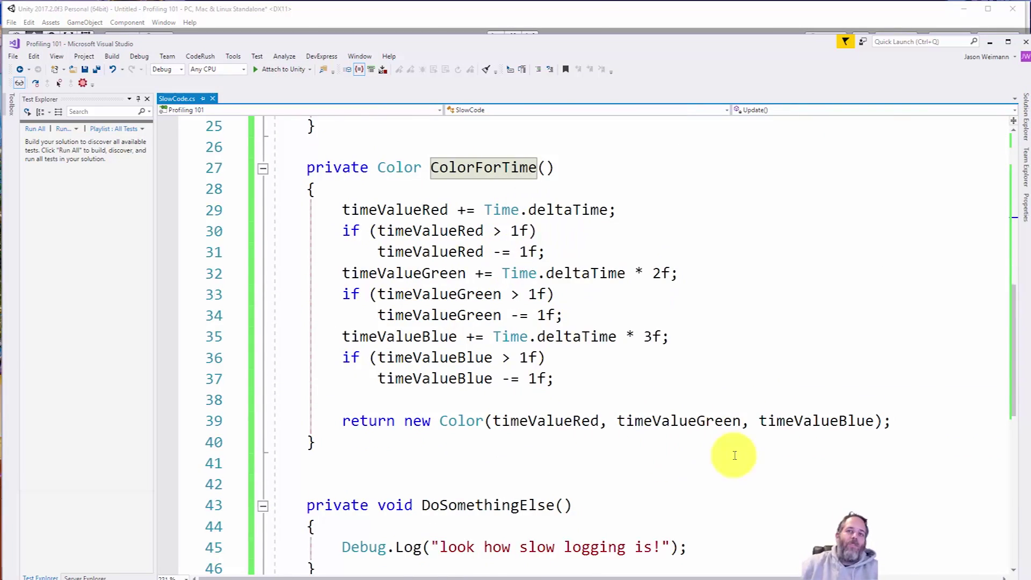
pyautogui.click(110, 502)
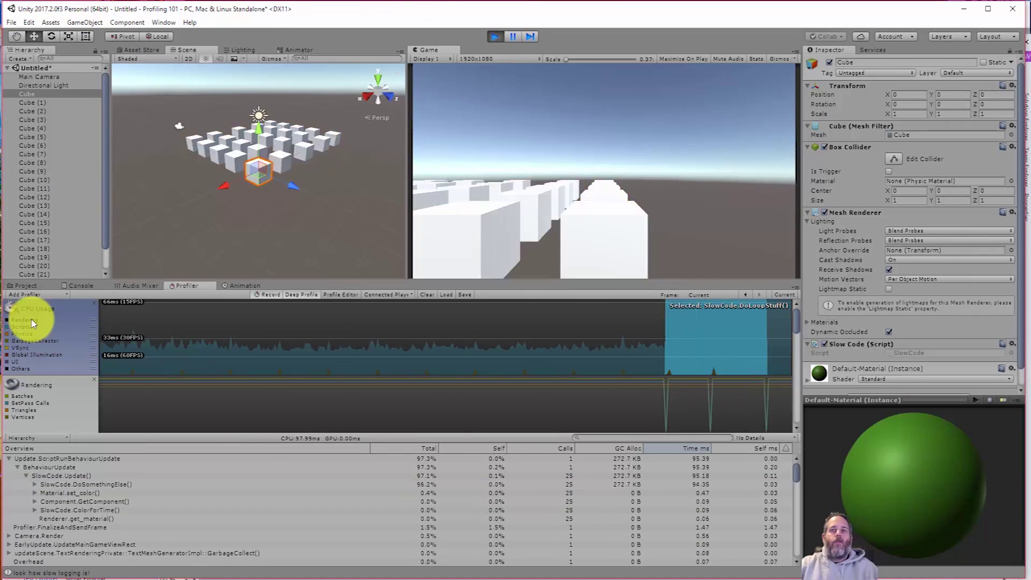
pyautogui.click(727, 343)
pyautogui.click(35, 484)
pyautogui.click(154, 501)
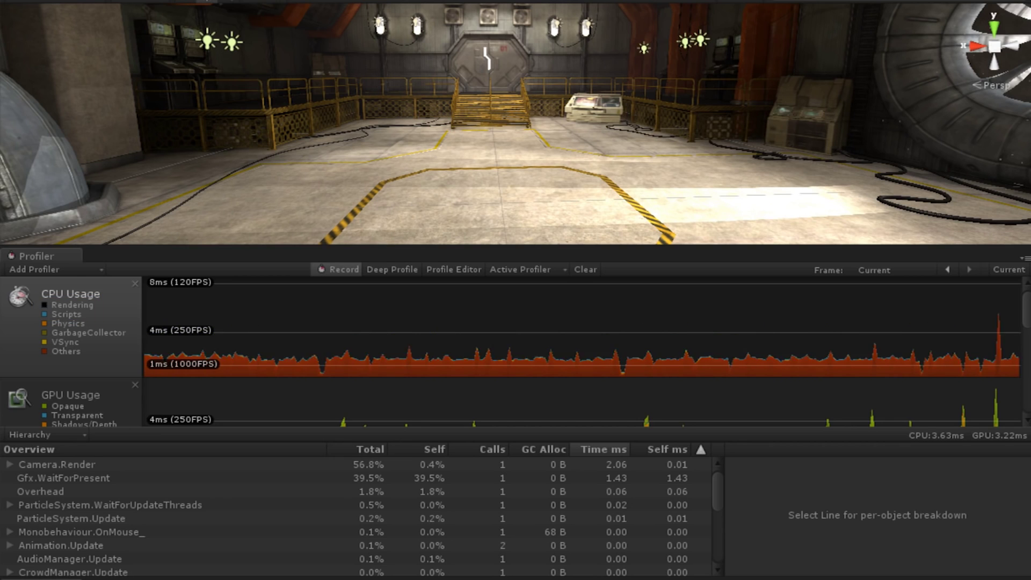
# Step: Freeze on a spiking frame and trace FixedUpdate.PhysicsFixedUpdate down to ShipHealth.TakeDamage()
pyautogui.click(459, 323)
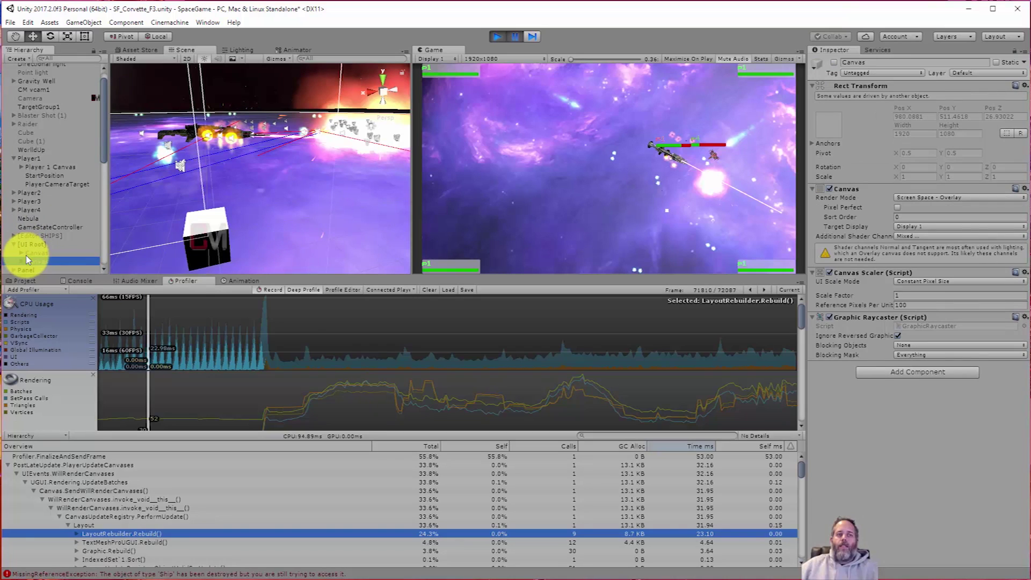
pyautogui.click(731, 349)
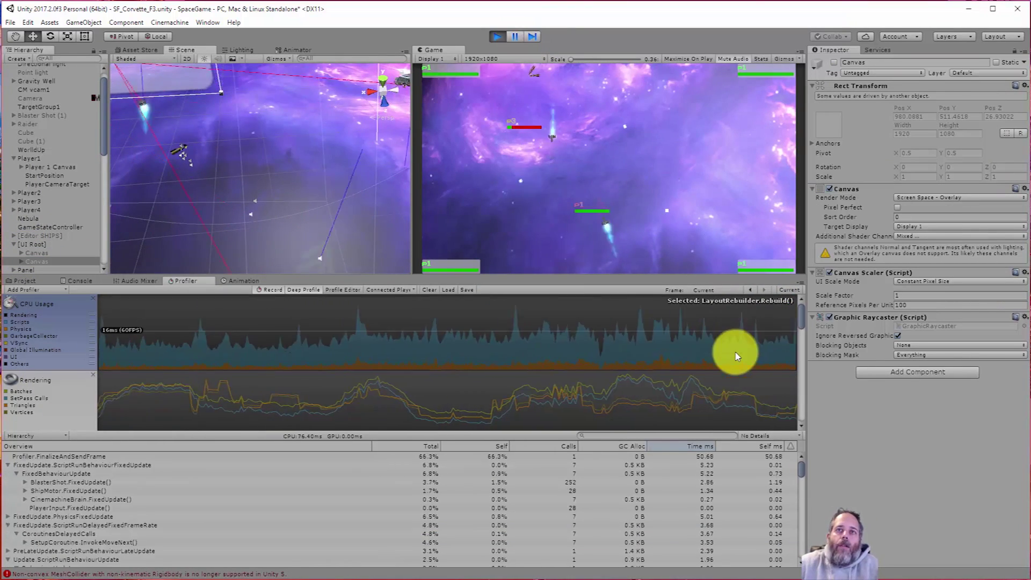
pyautogui.click(76, 467)
pyautogui.press('Down')
pyautogui.press('Down')
pyautogui.press('Down')
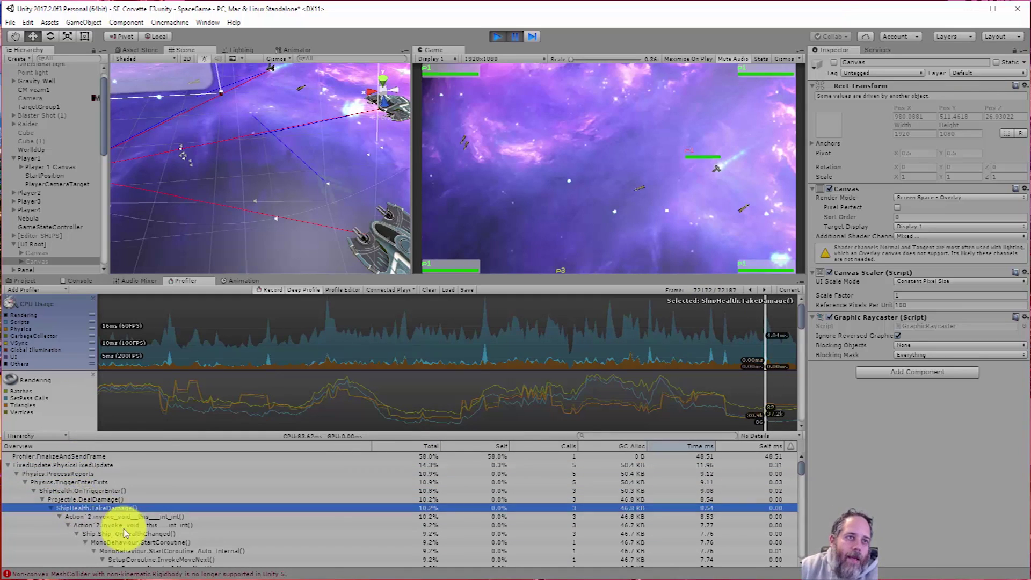